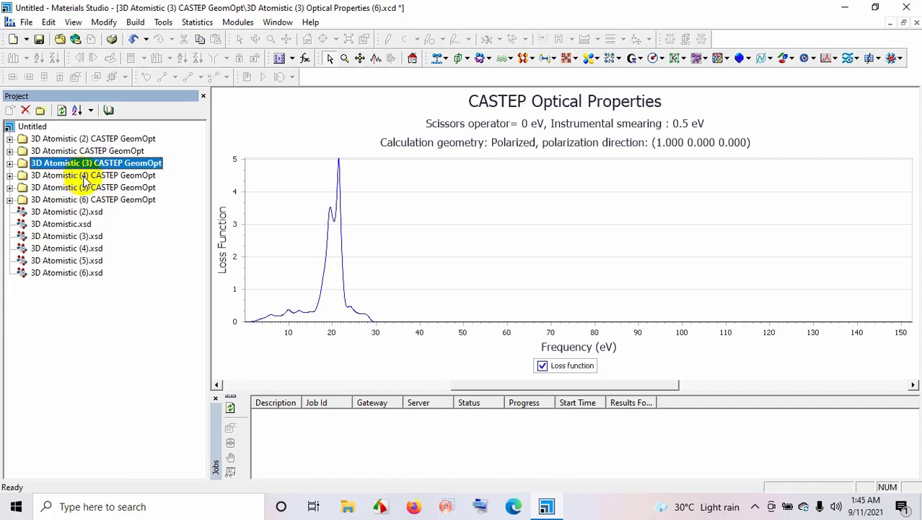
Expand the 3D Atomistic (4) CASTEP GeomOpt folder and select 3D Atomistic (4).xsd.
double_click(83, 177)
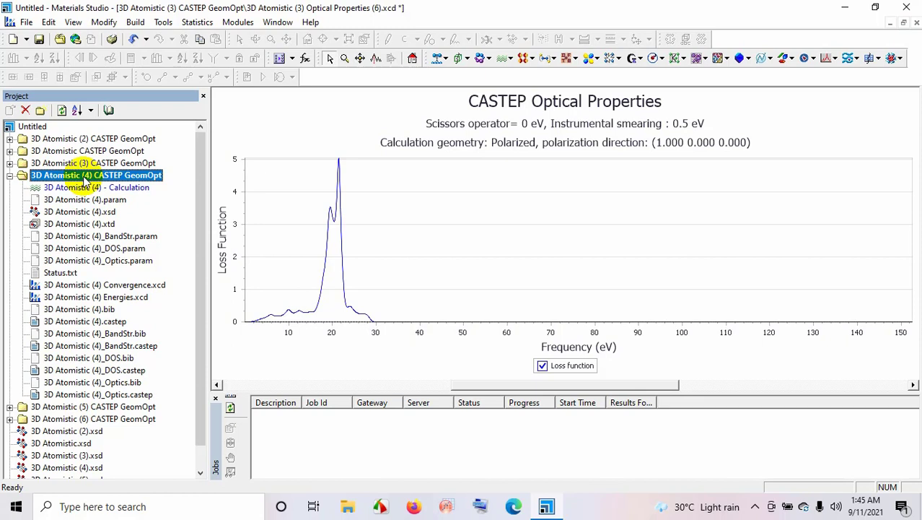
left_click(84, 211)
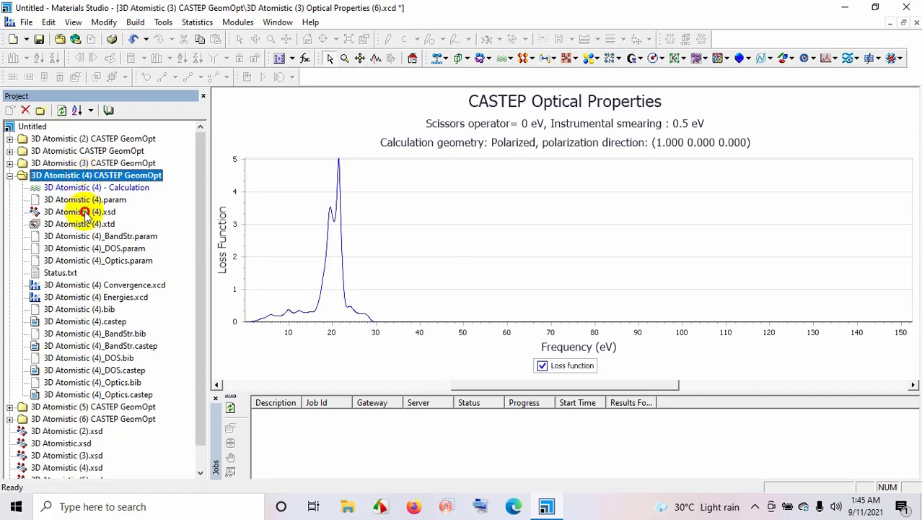
Open the 3D Atomistic (4).xsd crystal structure and bring up the CASTEP tools list.
double_click(84, 211)
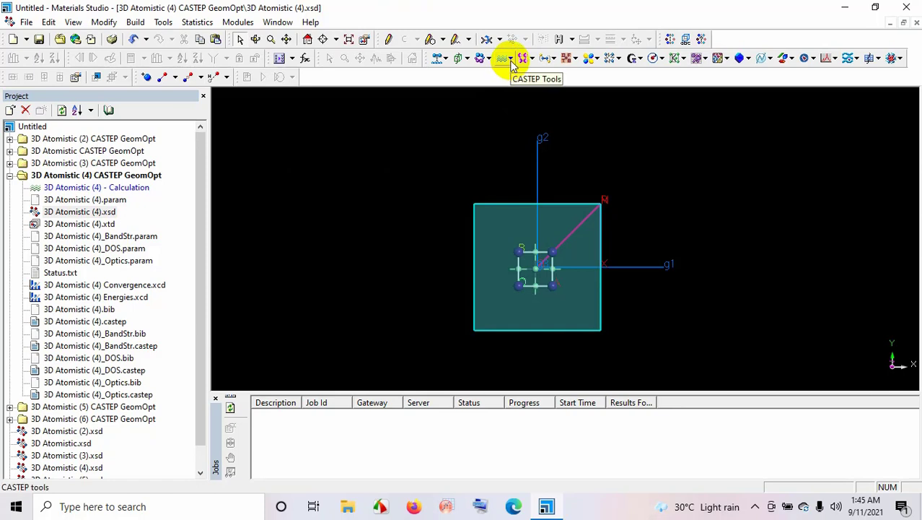
left_click(511, 65)
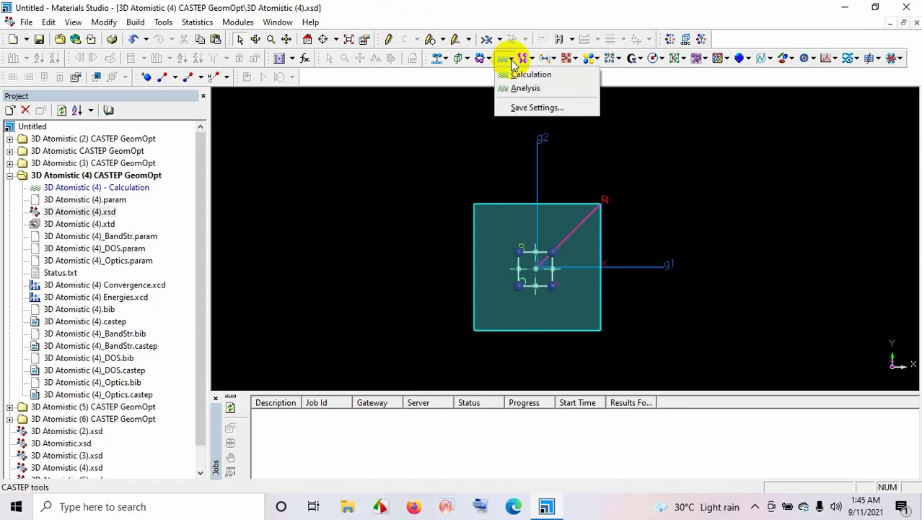
Plot the CASTEP band structure of 3D Atomistic (4), showing a 0.611 eV band gap.
left_click(547, 90)
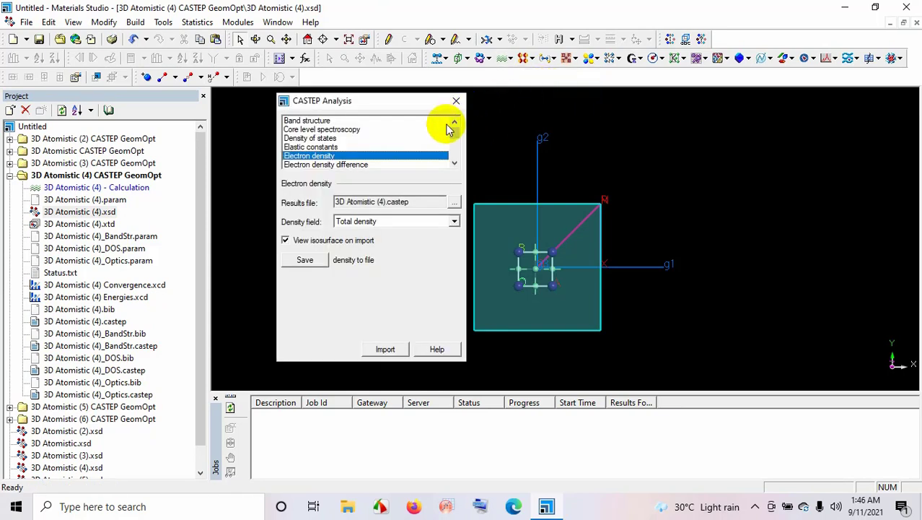
left_click(324, 123)
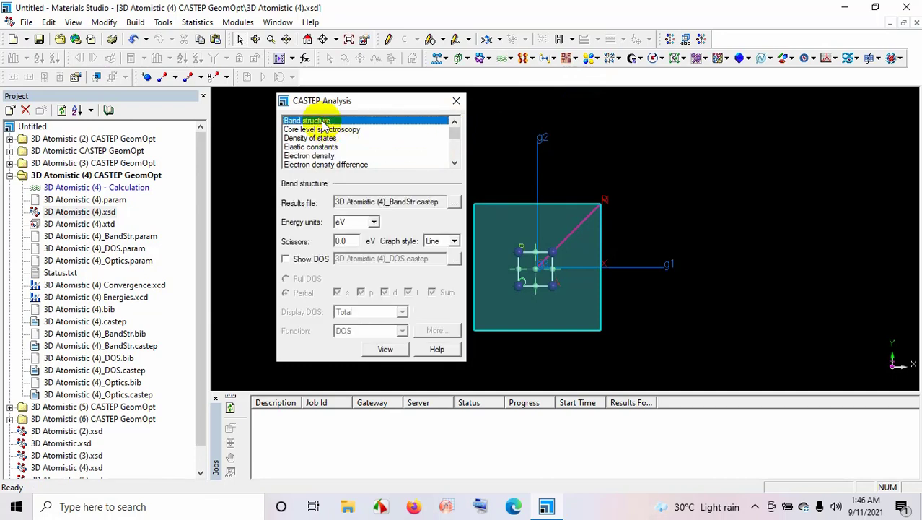
left_click(373, 352)
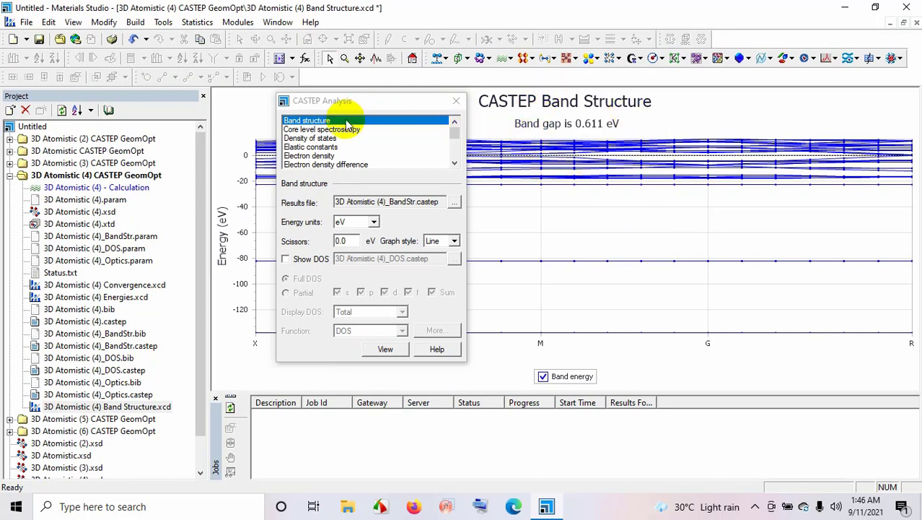
Plot the full total density of states as 3D Atomistic (4) DOS.xcd.
left_click(327, 139)
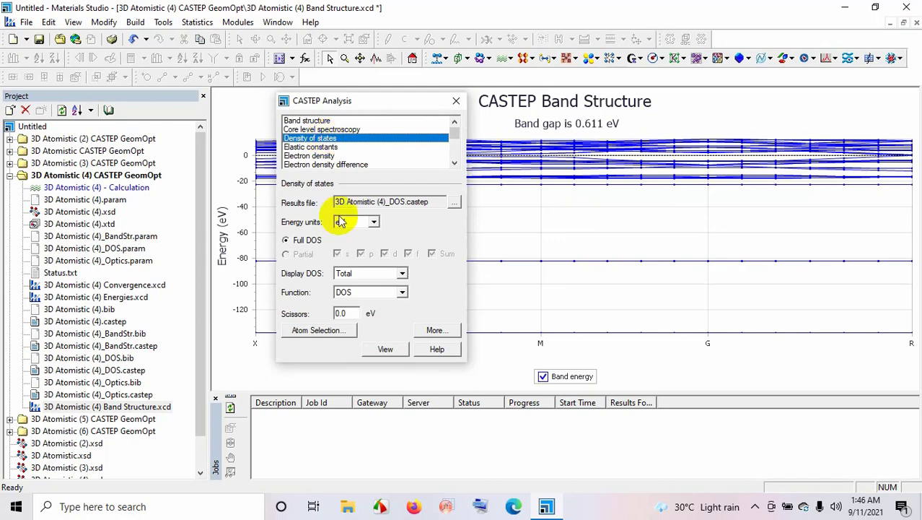
left_click(384, 349)
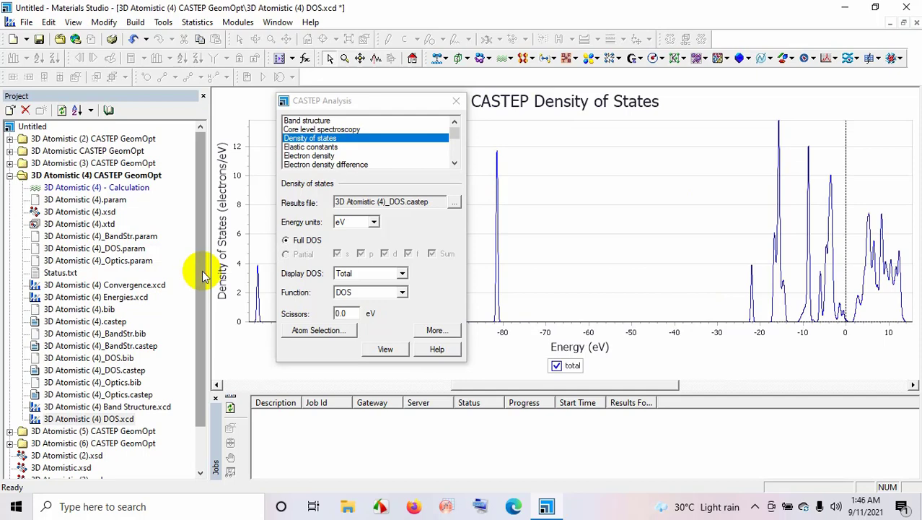
Reopen the structure, switch to partial DOS, and set Cs as the atom-selection element.
double_click(110, 212)
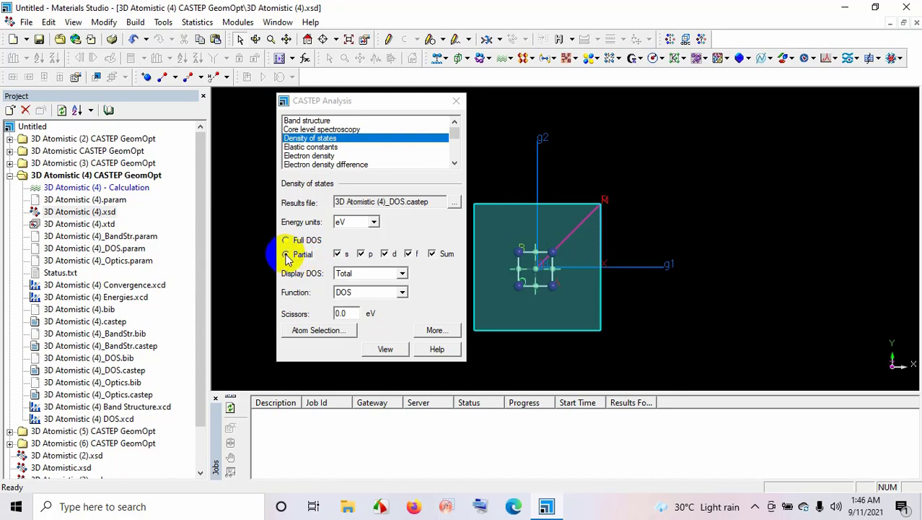
left_click(340, 333)
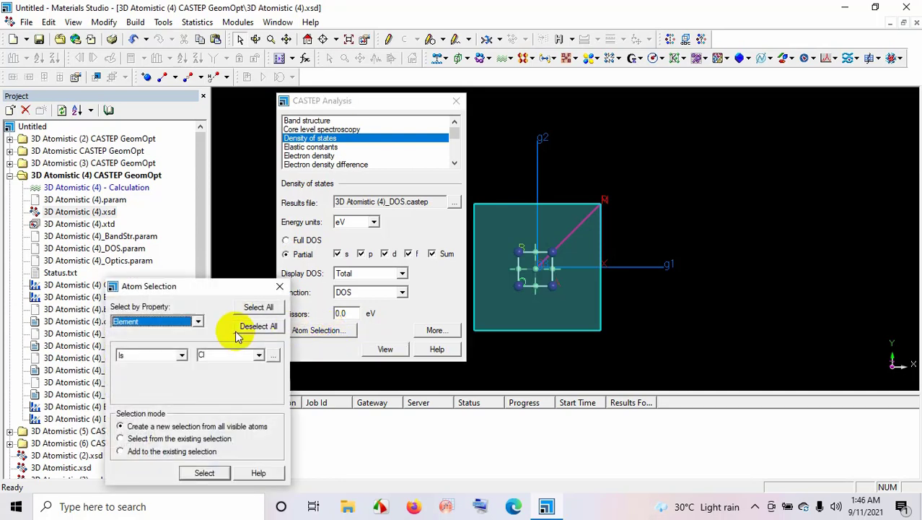
left_click(268, 354)
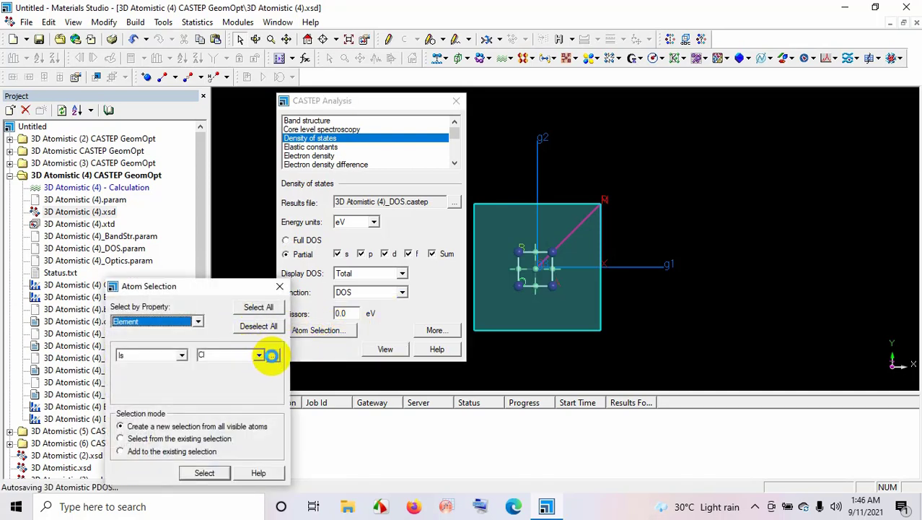
left_click(271, 354)
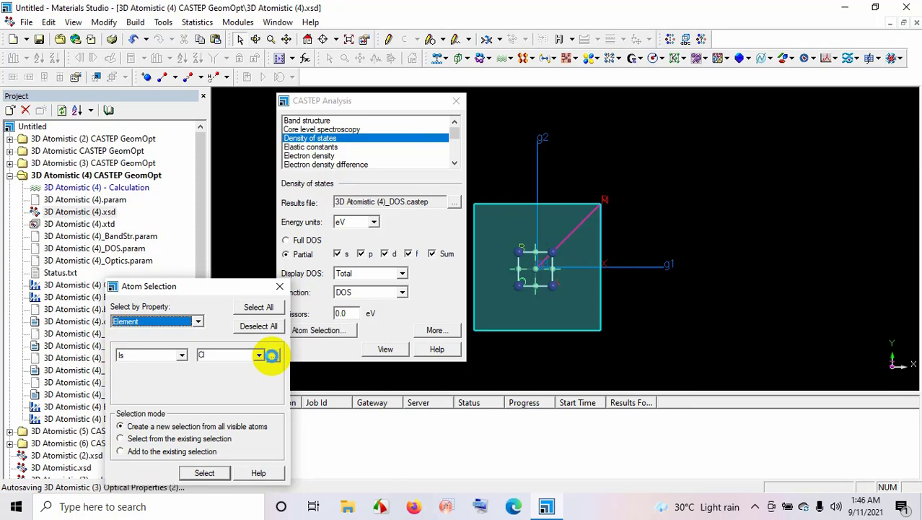
left_click(271, 354)
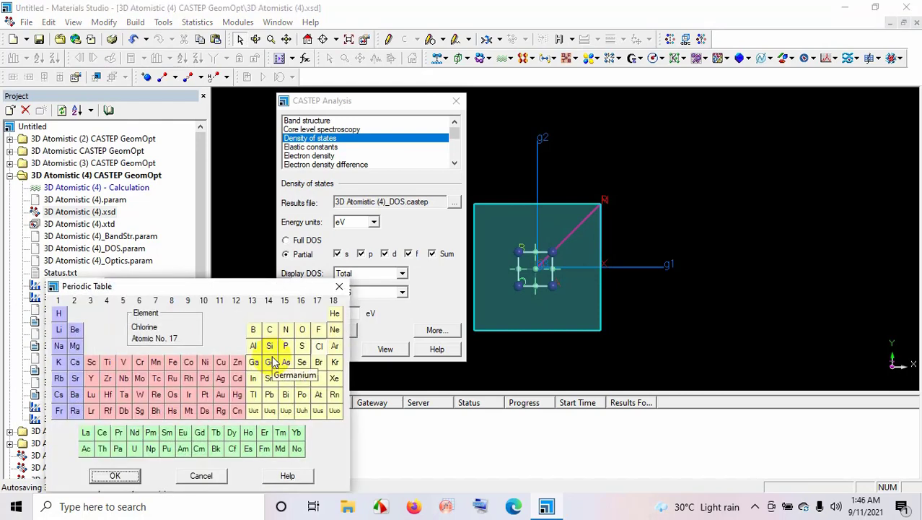
left_click(59, 395)
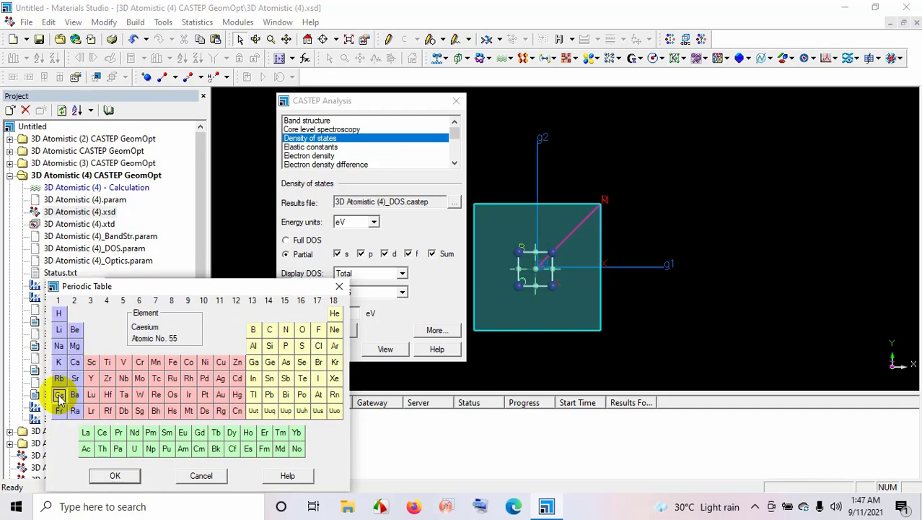
left_click(115, 476)
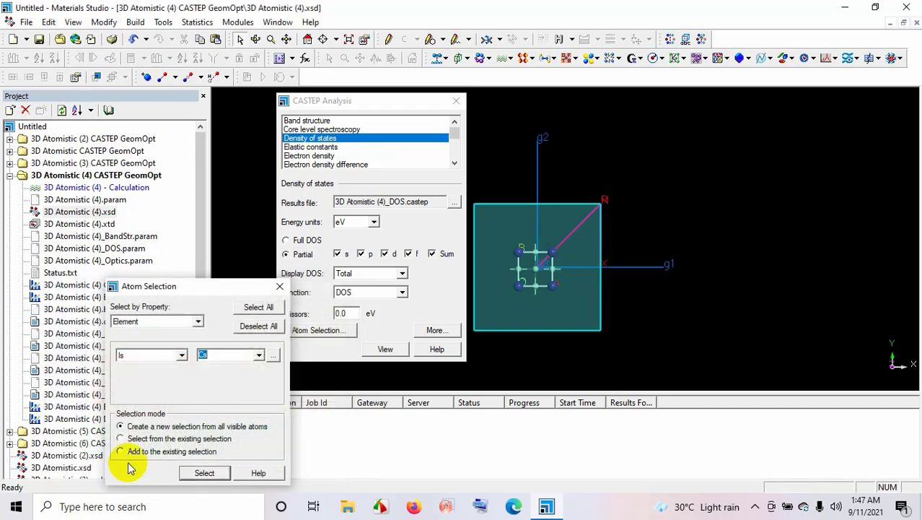
Select all Cs atoms and plot their s, p, d, f and Sum partial DOS.
left_click(205, 473)
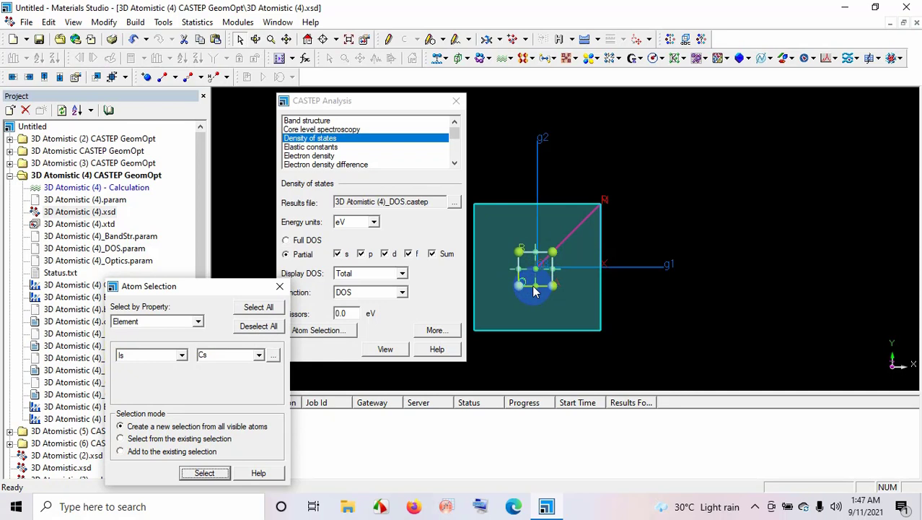
left_click(433, 325)
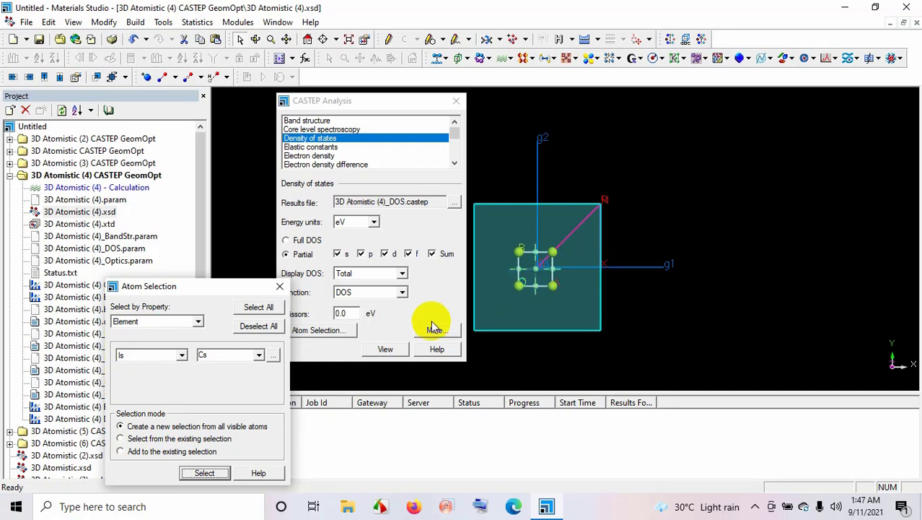
left_click(385, 348)
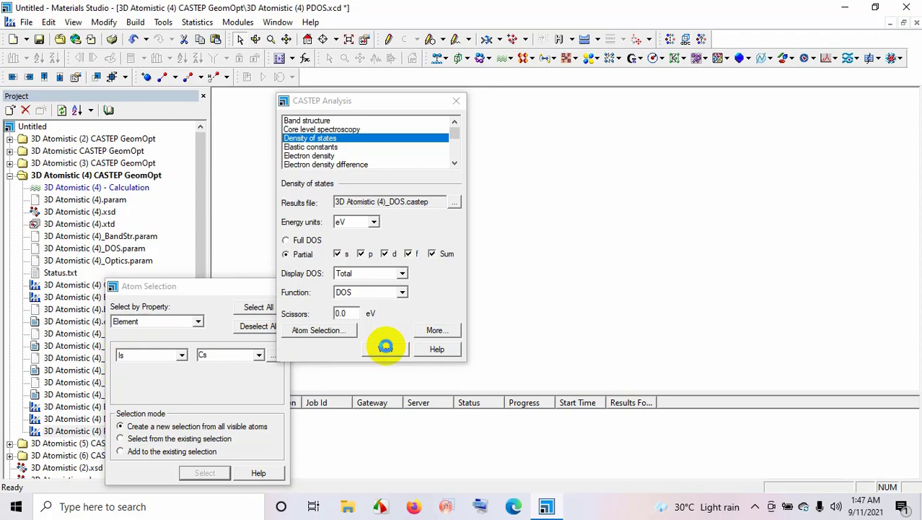
left_click(385, 347)
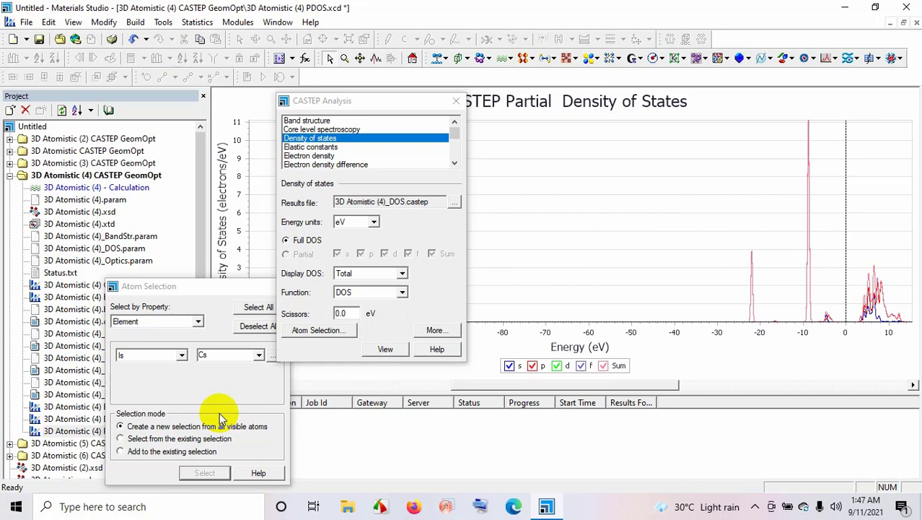
Reopen the structure and select all Pb atoms via the periodic table.
double_click(101, 211)
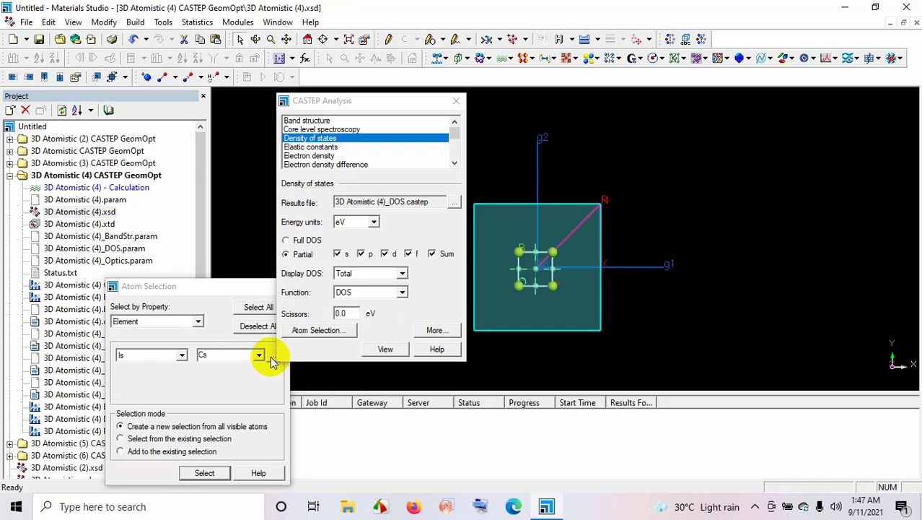
left_click(270, 356)
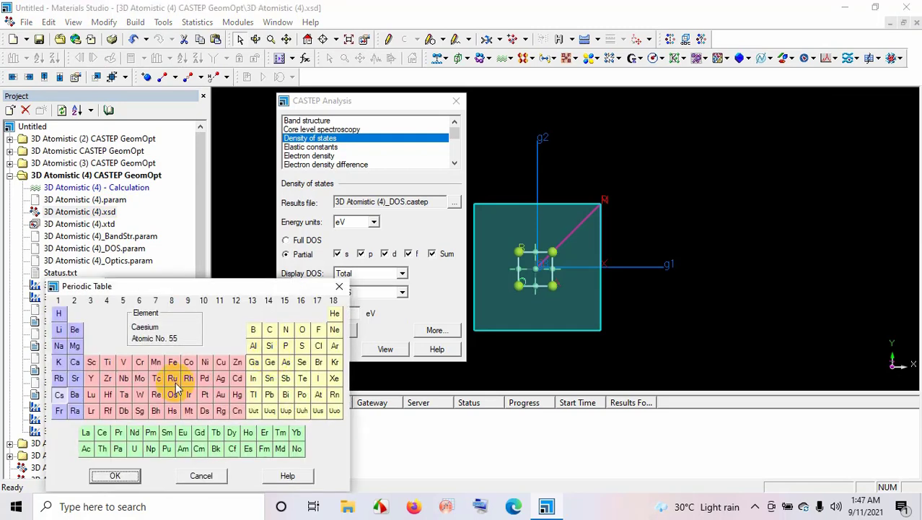
left_click(269, 394)
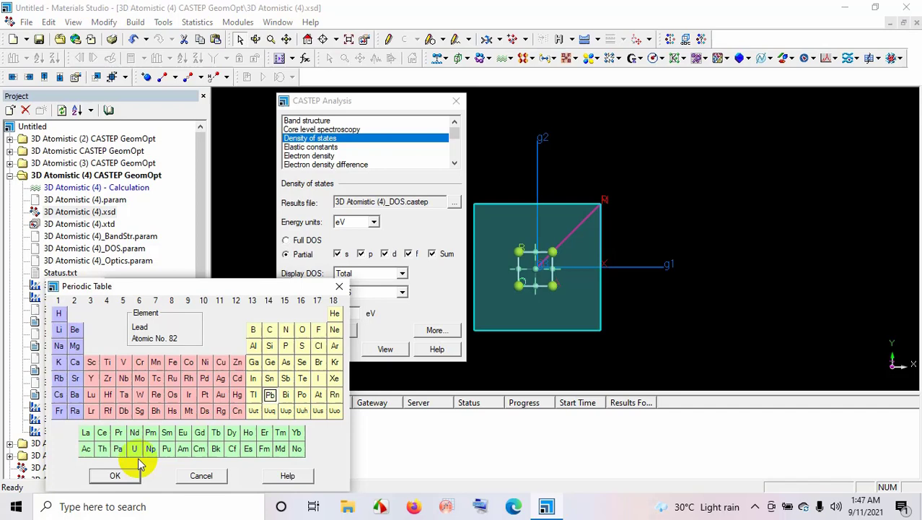
left_click(116, 475)
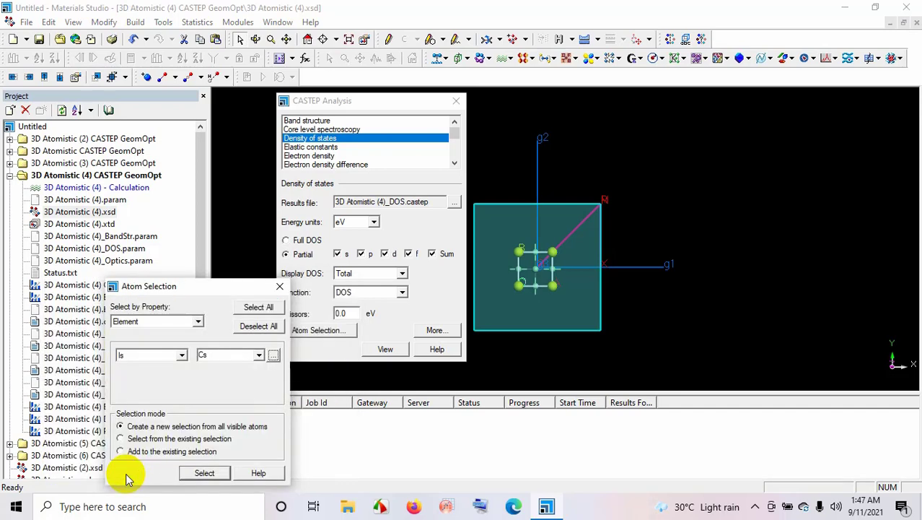
left_click(196, 473)
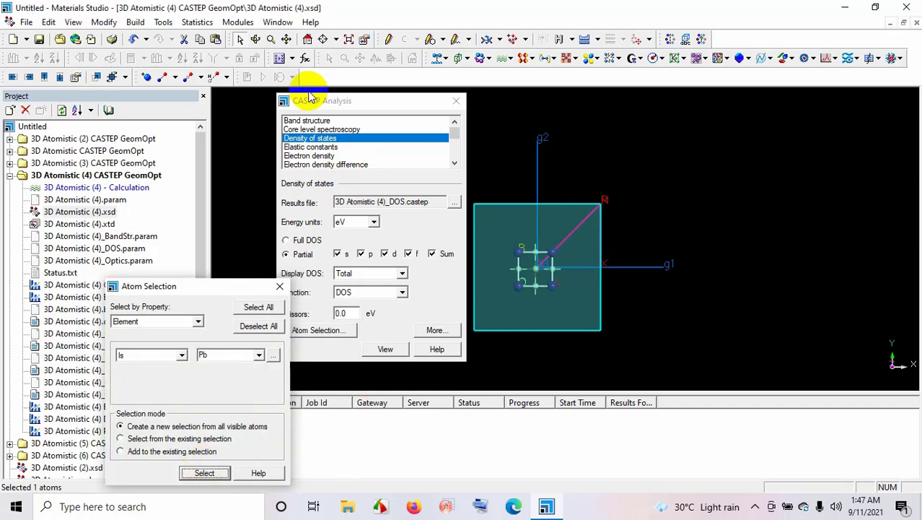
Rotate the crystal to check the Pb selection and plot its partial DOS as PDOS (2).
left_click(257, 40)
left_click_drag(491, 223, 517, 249)
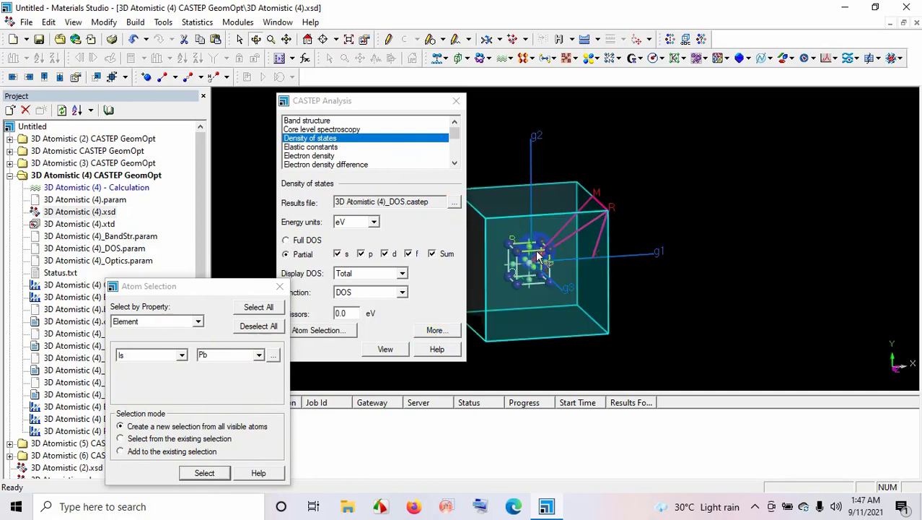
left_click(385, 351)
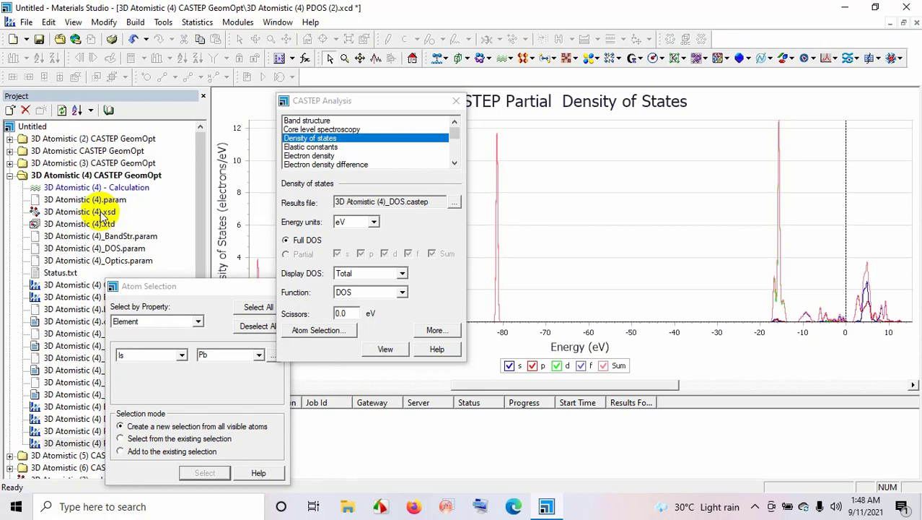
left_click(103, 212)
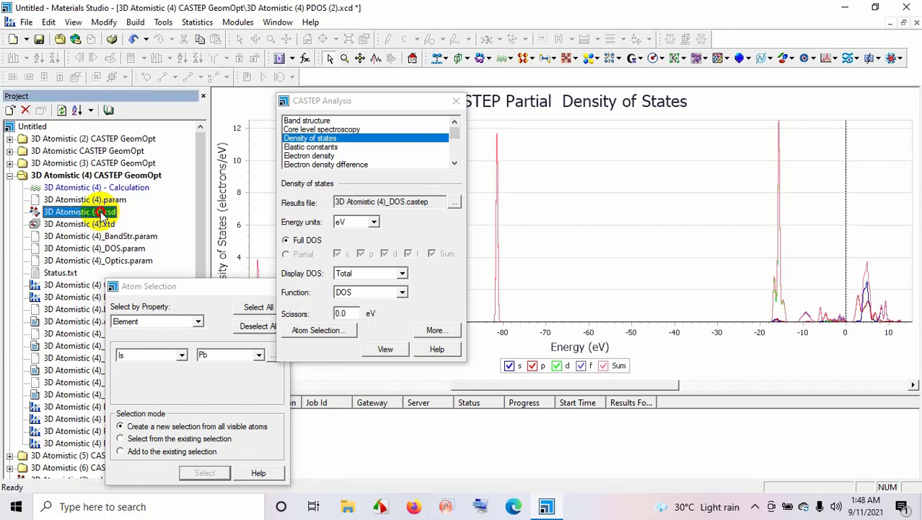
Reopen the structure, select all Cl atoms, and plot their partial DOS as PDOS (3).
double_click(103, 212)
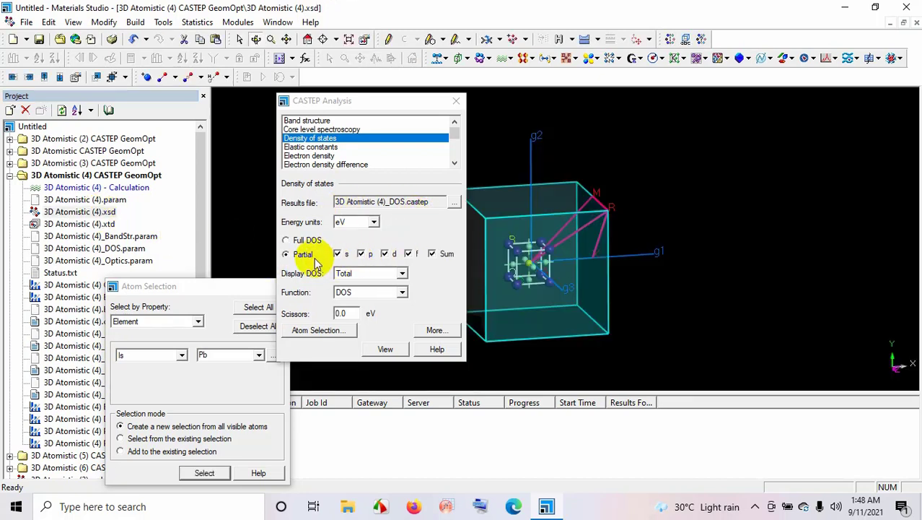
left_click(261, 355)
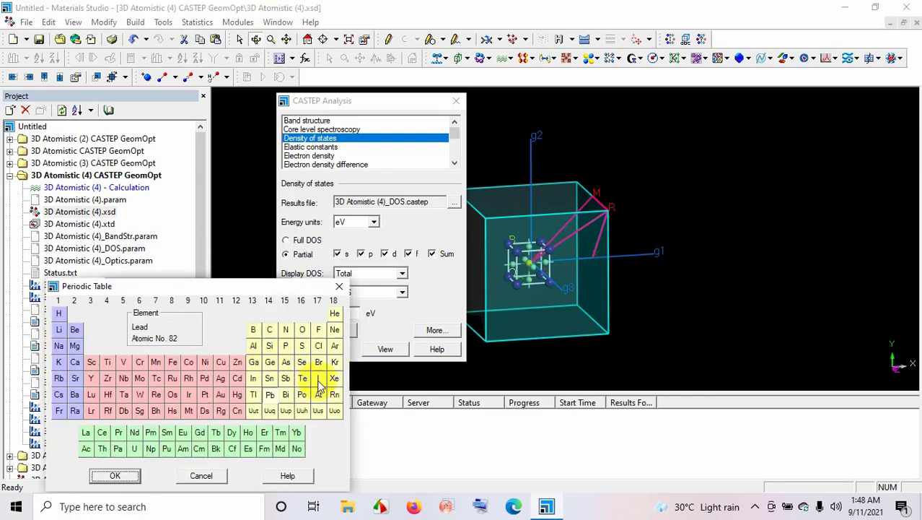
left_click(318, 346)
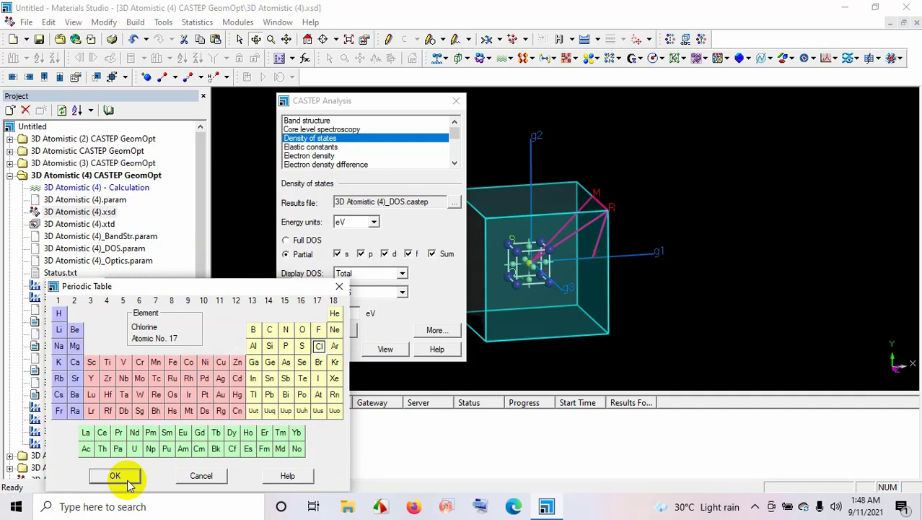
left_click(121, 476)
left_click(204, 473)
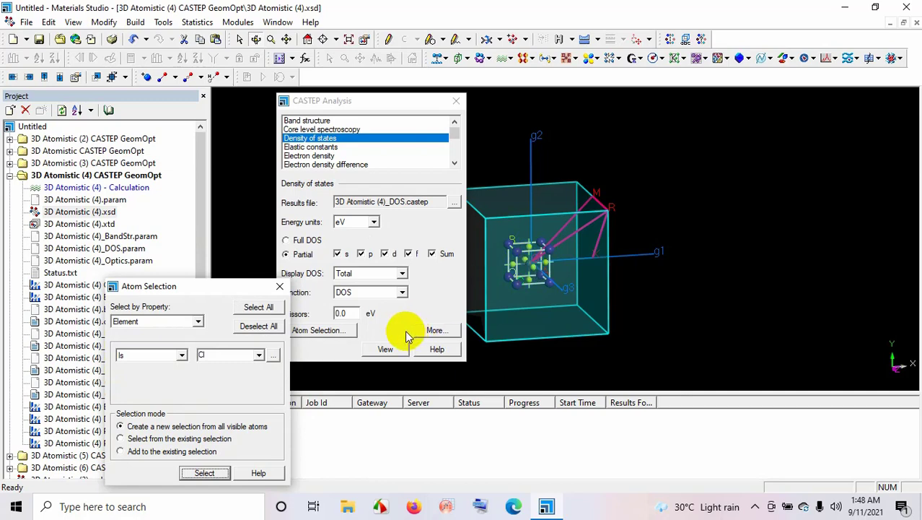
left_click(387, 350)
left_click(388, 349)
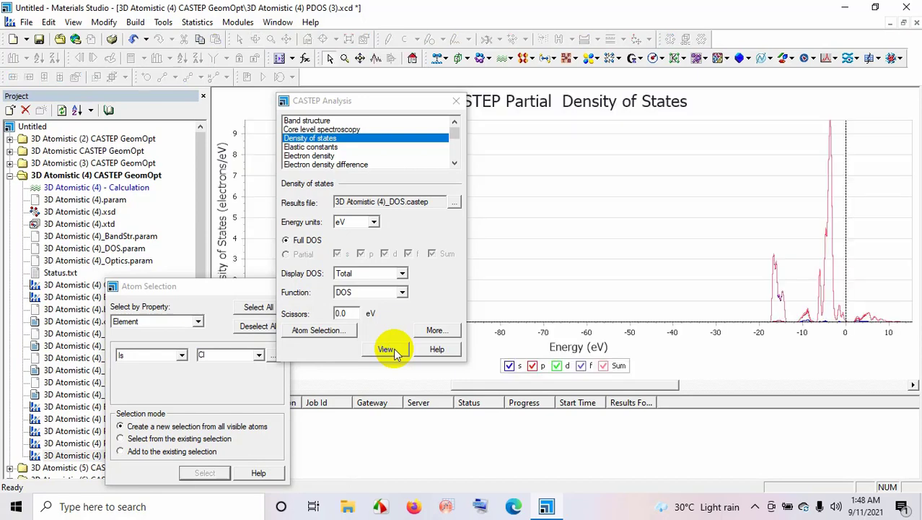
Reposition the CASTEP Analysis and Atom Selection dialogs beside the PDOS chart.
left_click_drag(387, 102, 443, 133)
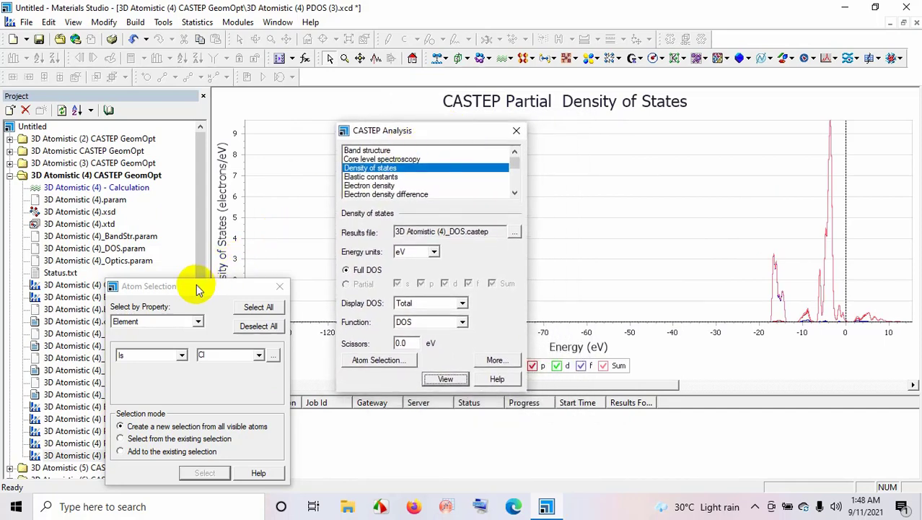
left_click_drag(198, 287, 233, 178)
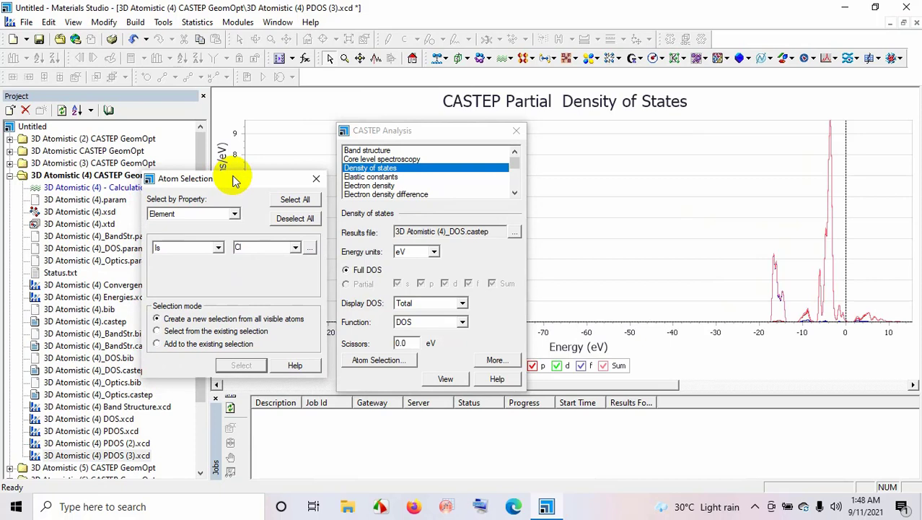
left_click_drag(233, 180, 247, 240)
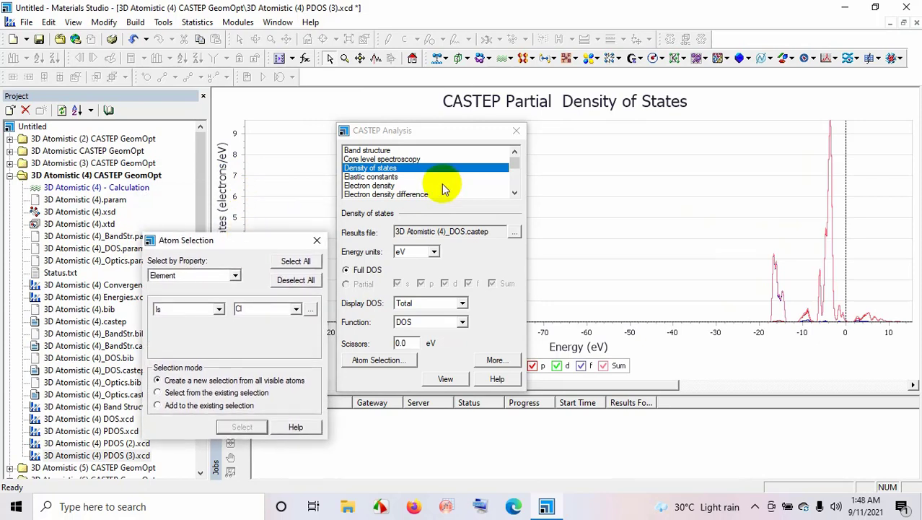
left_click_drag(515, 163, 516, 175)
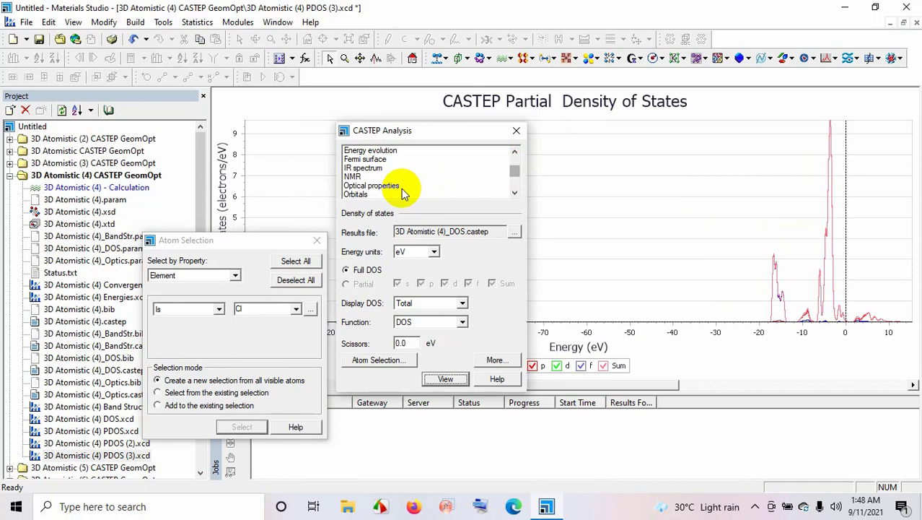
Close Atom Selection, then calculate and plot optical reflectivity versus frequency.
left_click(393, 188)
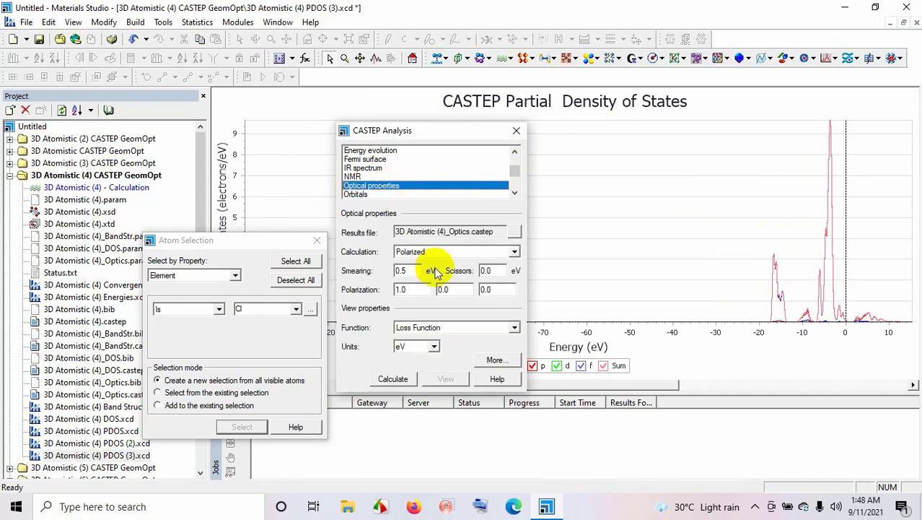
left_click(317, 241)
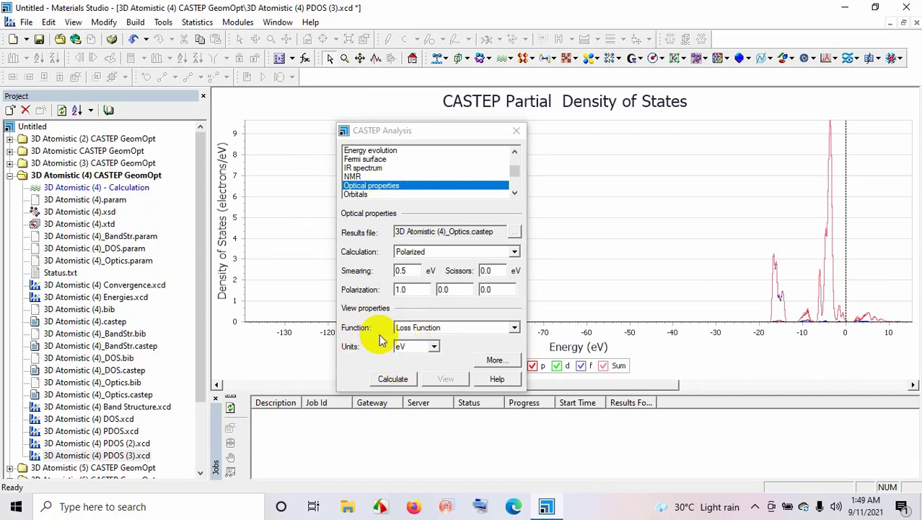
left_click(514, 328)
left_click(501, 340)
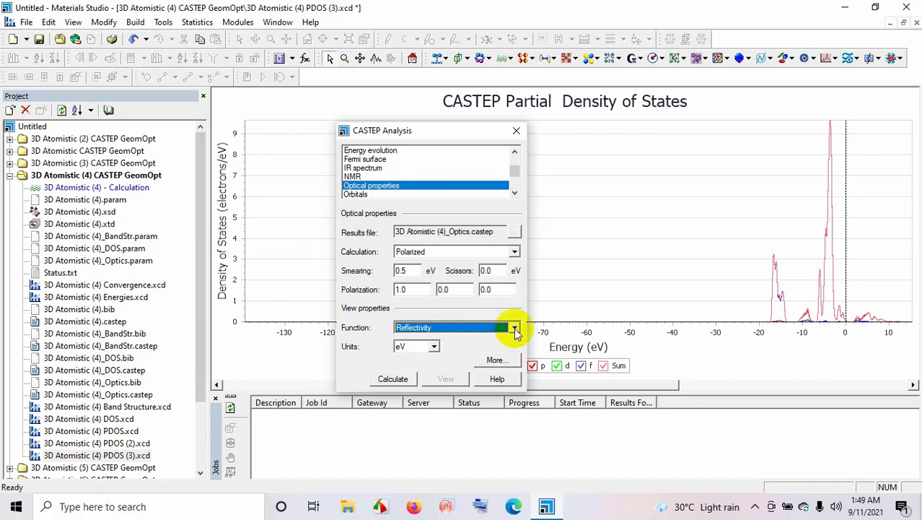
left_click(394, 381)
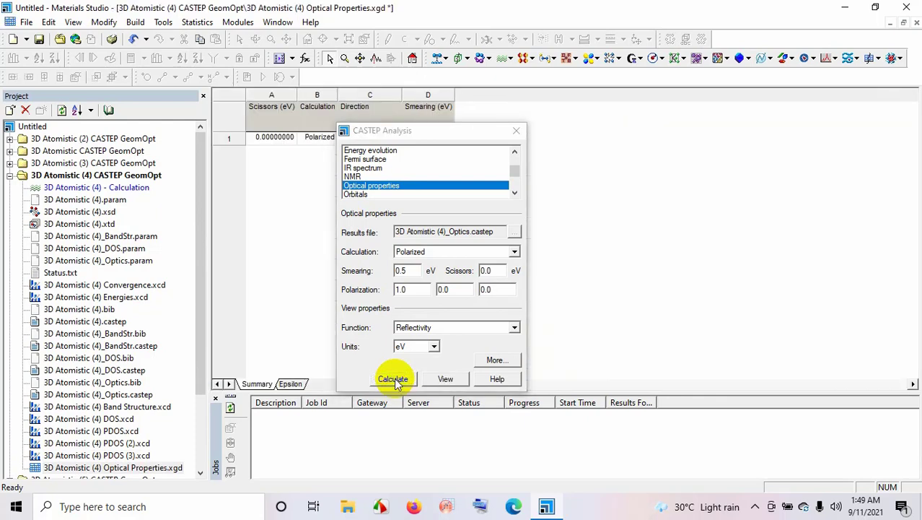
left_click(429, 381)
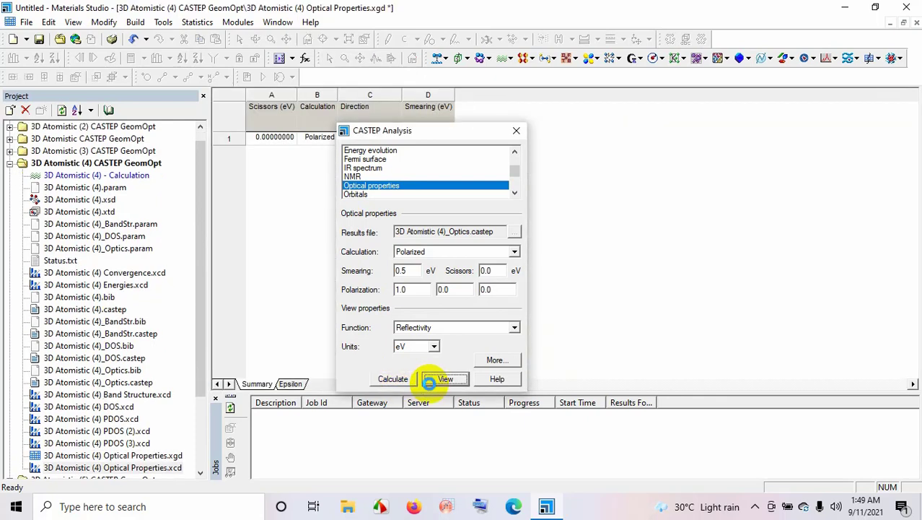
Calculate and plot the optical absorption spectrum, peaking near 15 eV.
left_click(515, 327)
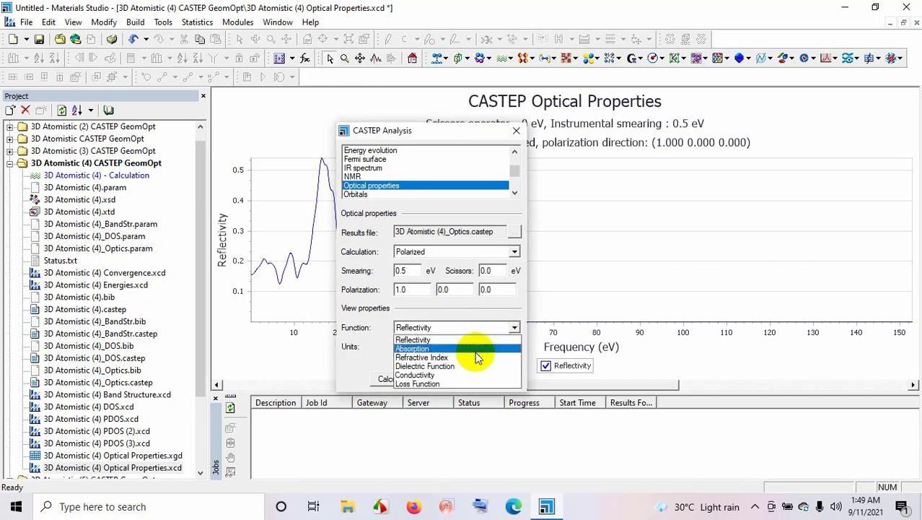
left_click(476, 350)
left_click(394, 379)
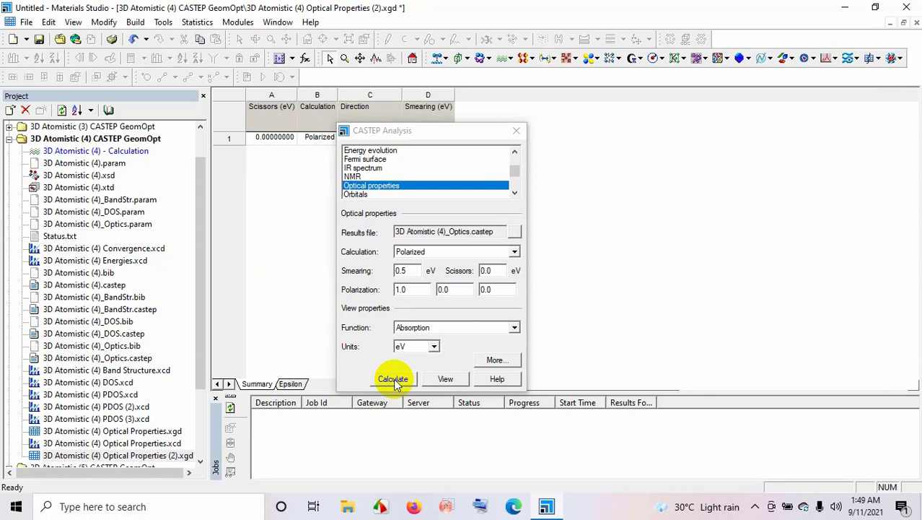
left_click(429, 378)
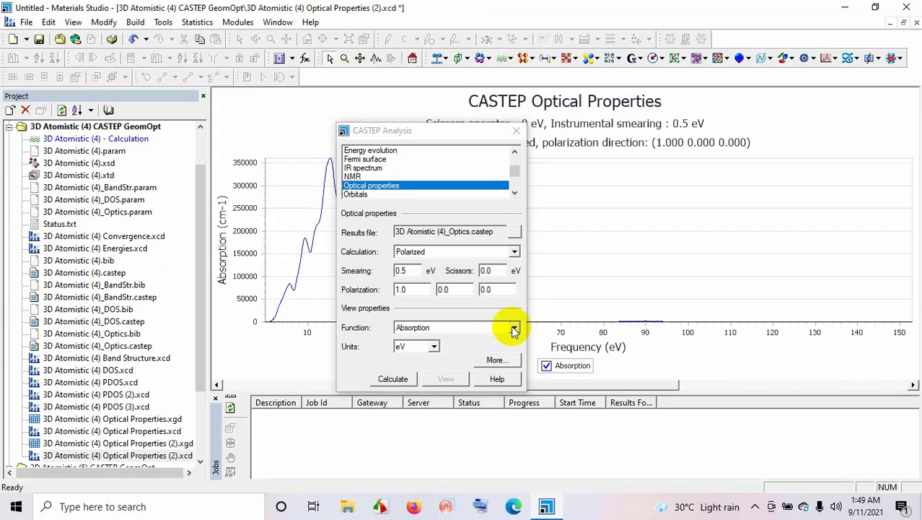
Move the analysis dialog aside and choose Refractive Index as the optical function.
left_click_drag(443, 132, 753, 137)
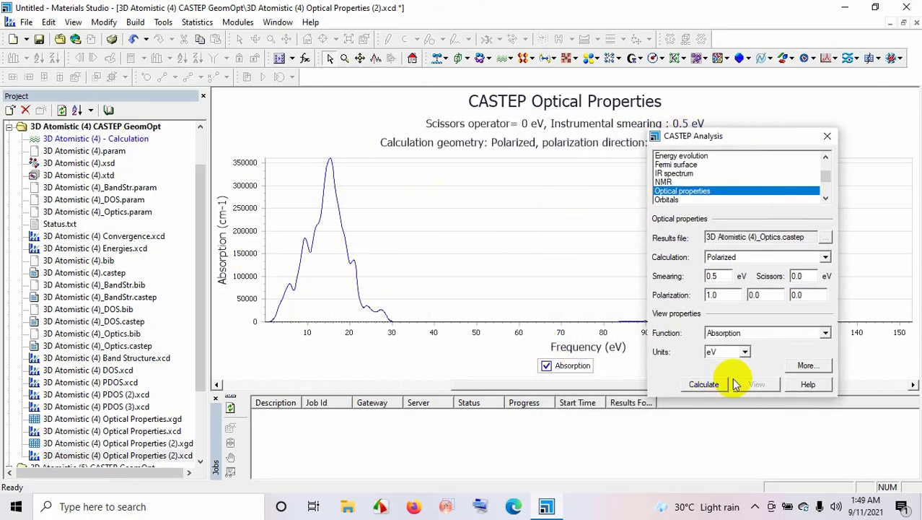
left_click(824, 332)
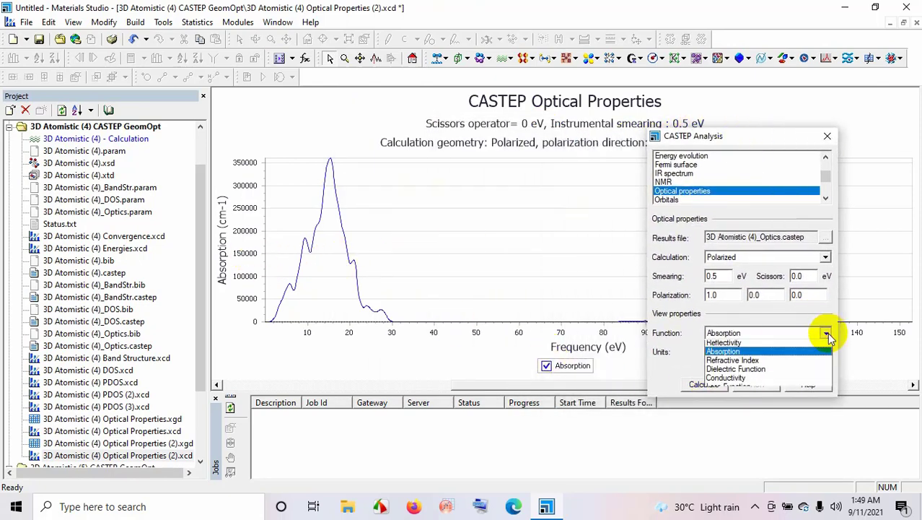
left_click(796, 363)
Calculate and view the refractive index chart, then the Re/Im epsilon dielectric function chart.
left_click(704, 384)
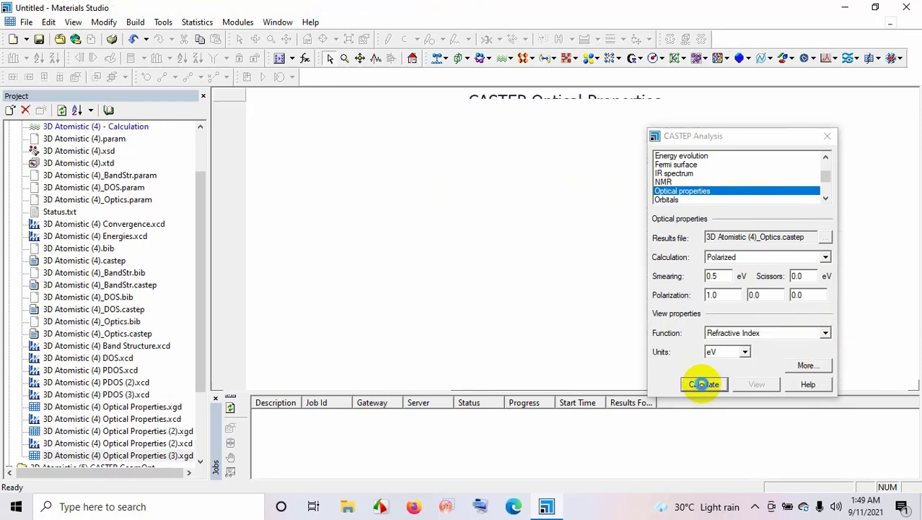
left_click(754, 385)
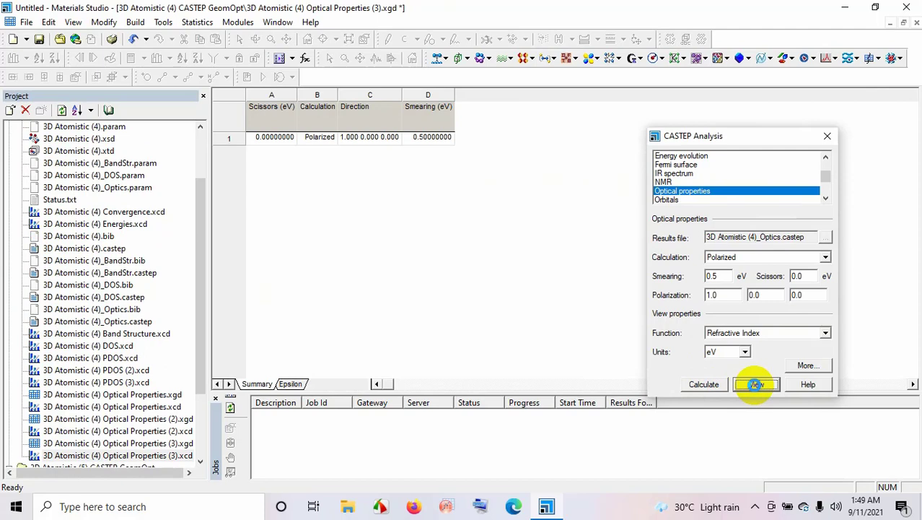
left_click(825, 333)
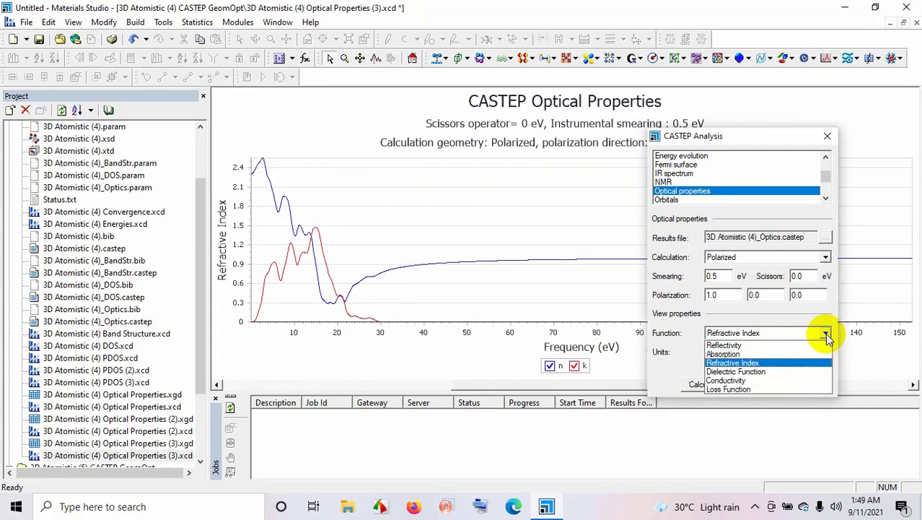
left_click(777, 372)
left_click(709, 384)
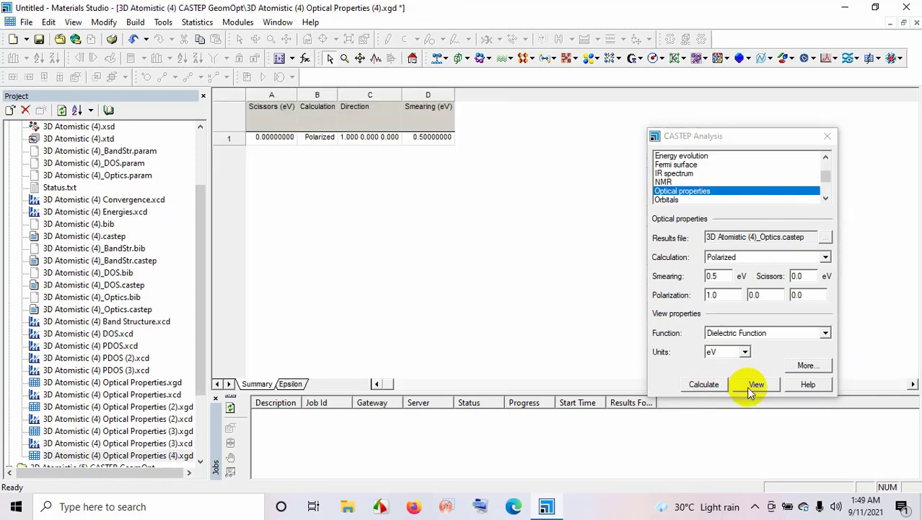
left_click(754, 384)
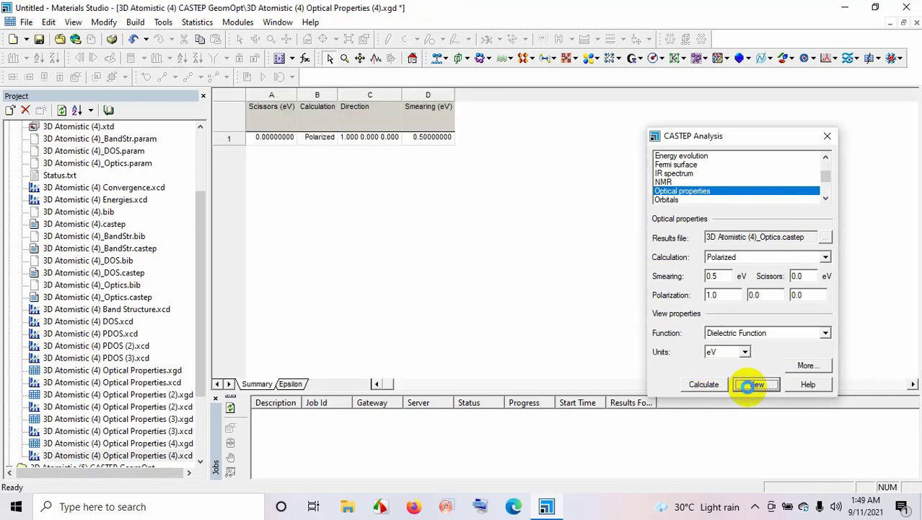
left_click(825, 333)
Calculate and display the optical conductivity chart.
left_click(770, 381)
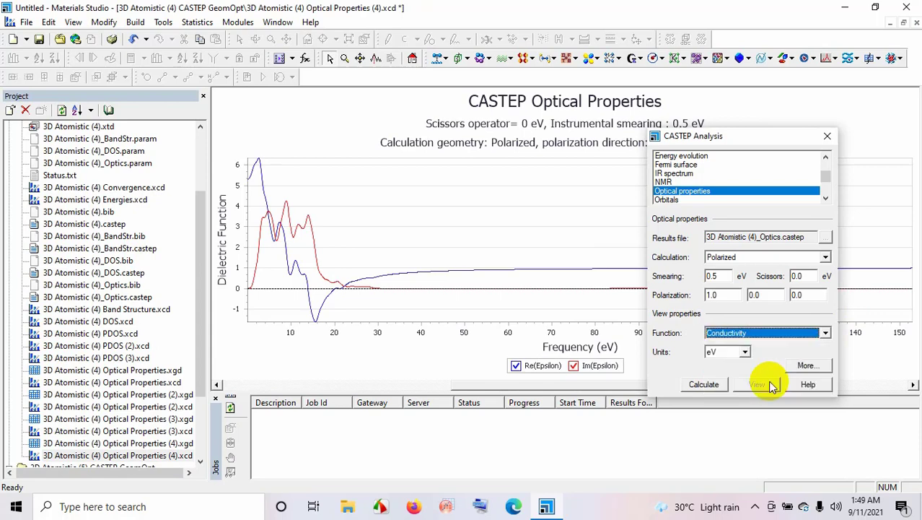
left_click(708, 384)
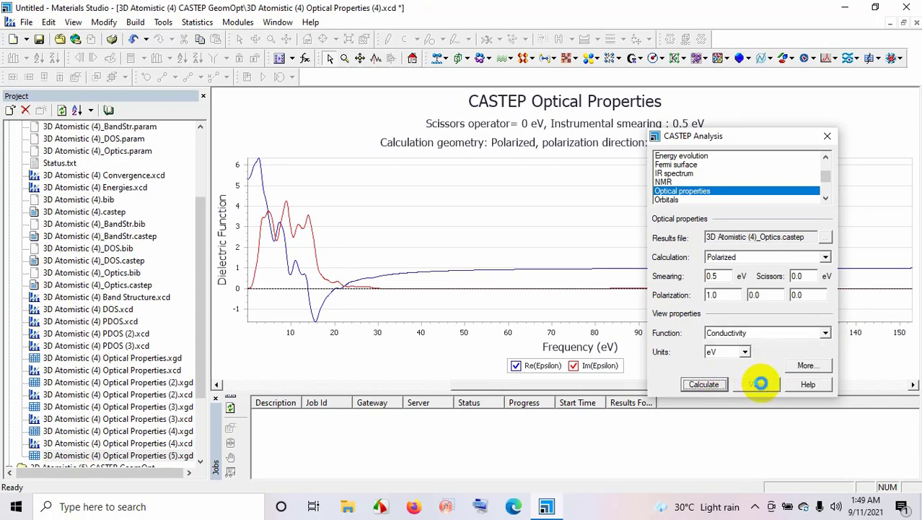
left_click(760, 383)
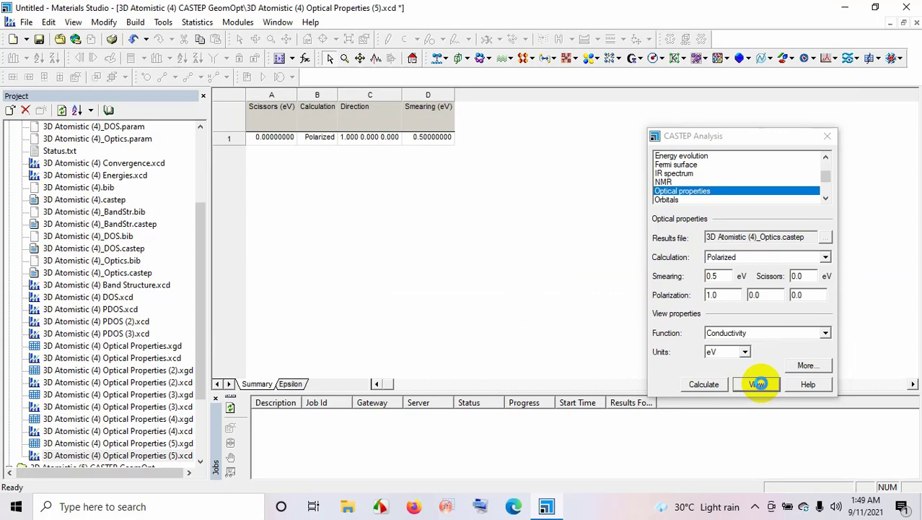
Calculate and display the loss function chart, which peaks near 22 eV.
left_click(823, 334)
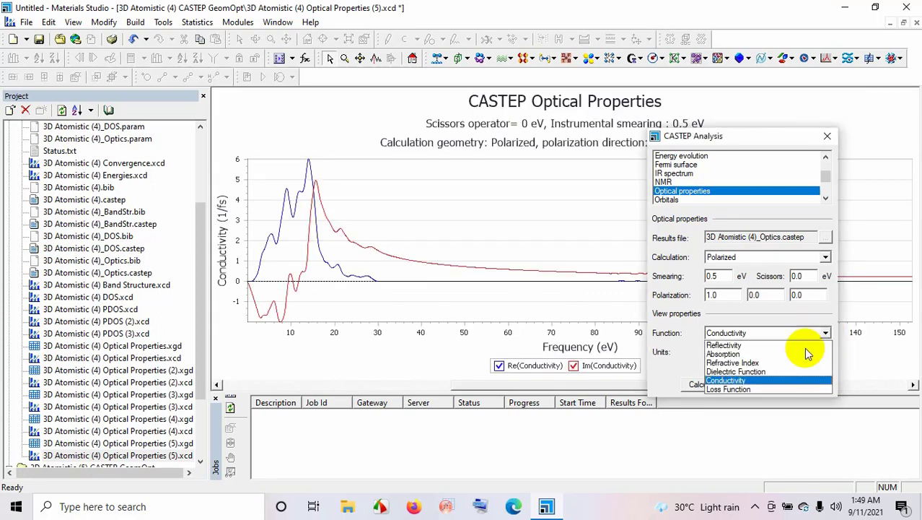
left_click(747, 389)
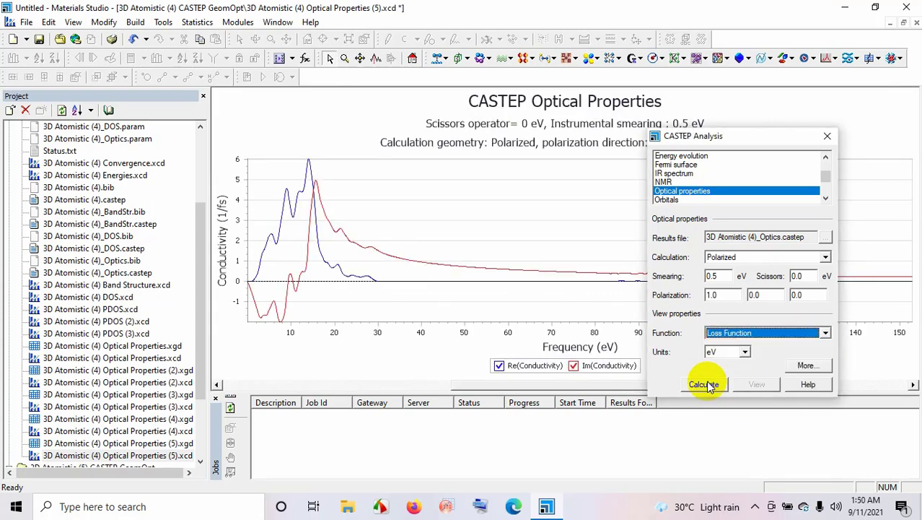
left_click(705, 383)
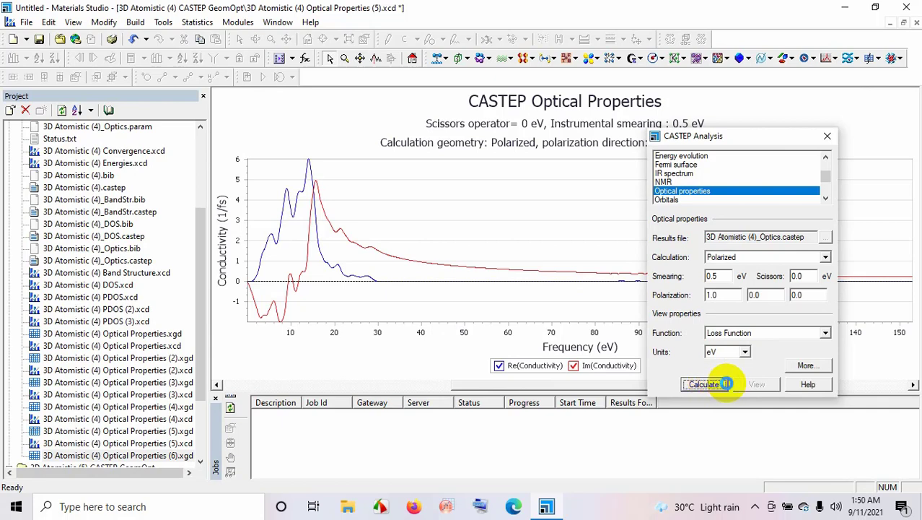
left_click(754, 384)
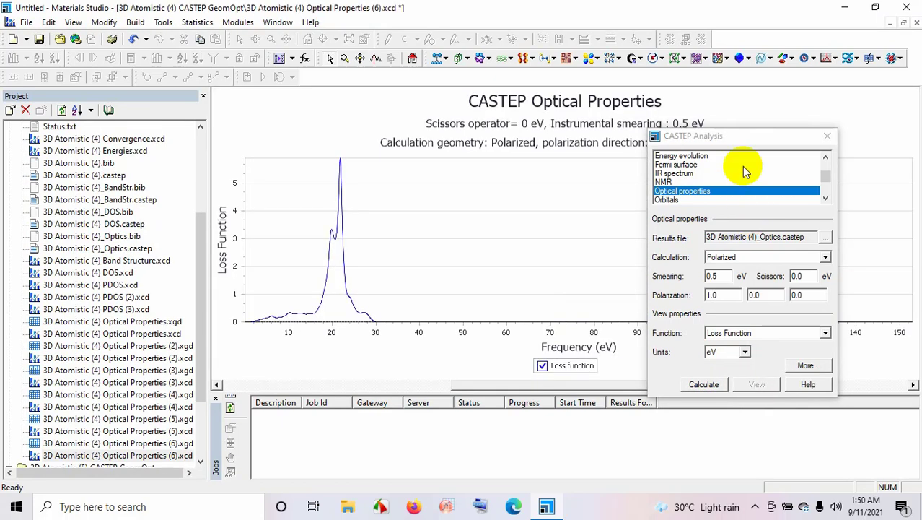
Restore the chart windows from full size and close the CASTEP Analysis dialog.
left_click_drag(743, 143, 661, 121)
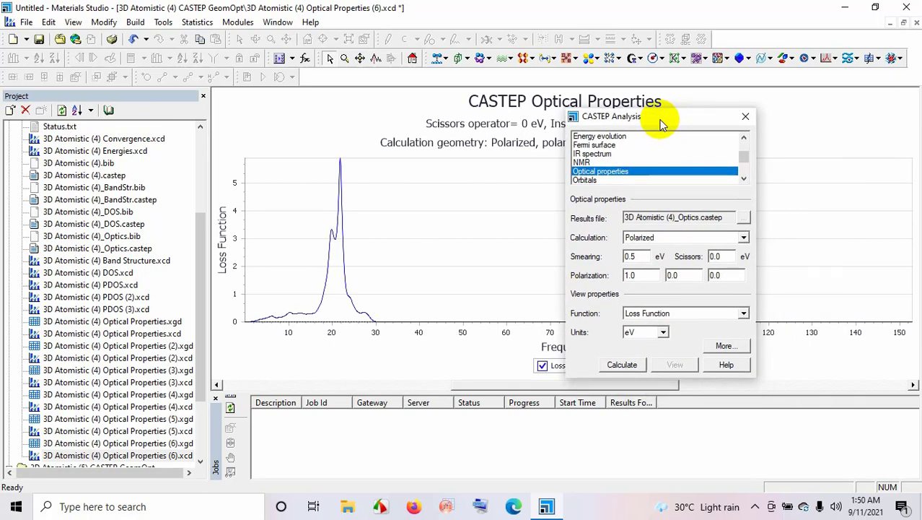
left_click(302, 284)
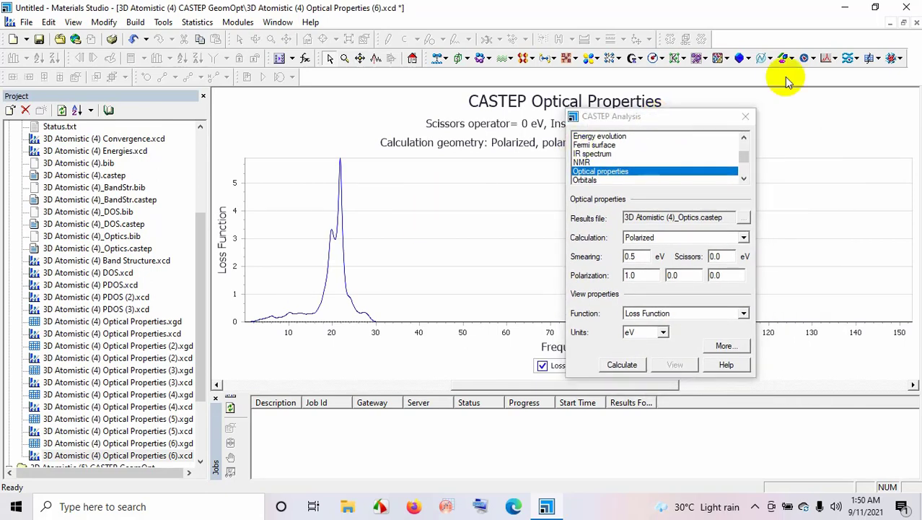
left_click(903, 23)
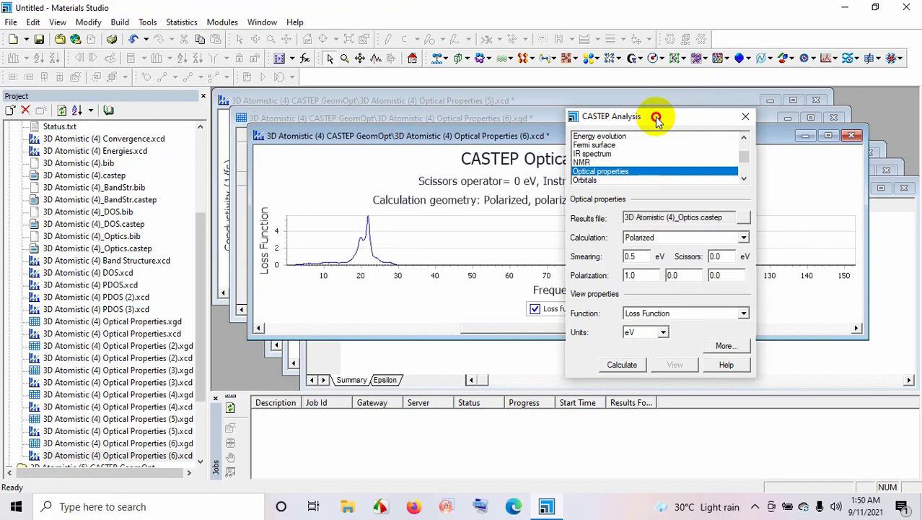
left_click_drag(661, 117, 633, 106)
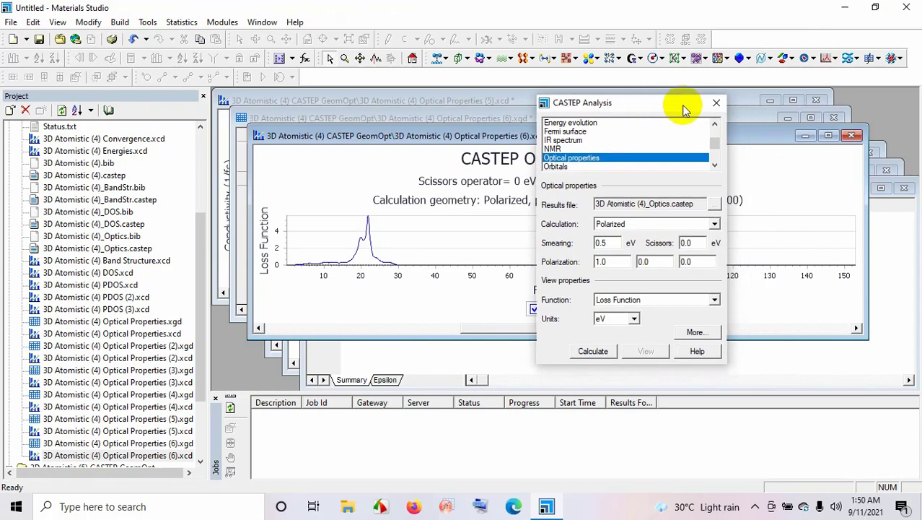
left_click(346, 268)
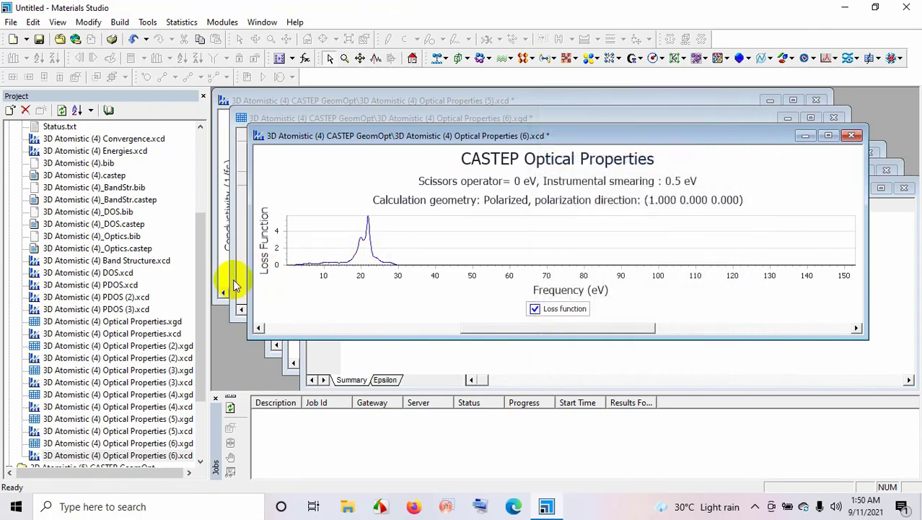